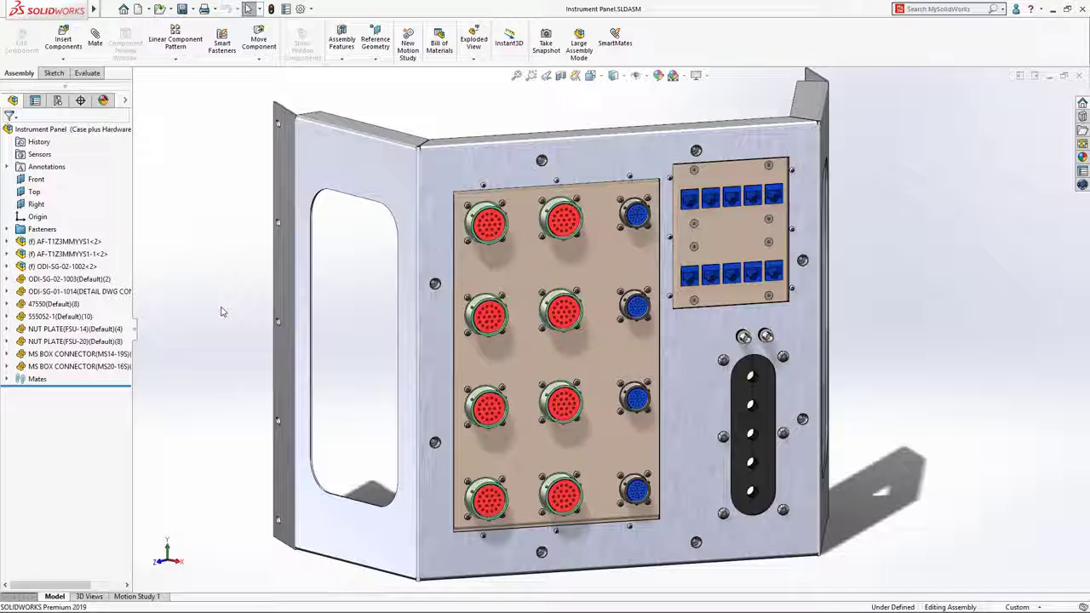
Open the Panel Housing part from the Instrument Panel assembly.
click(433, 303)
click(458, 246)
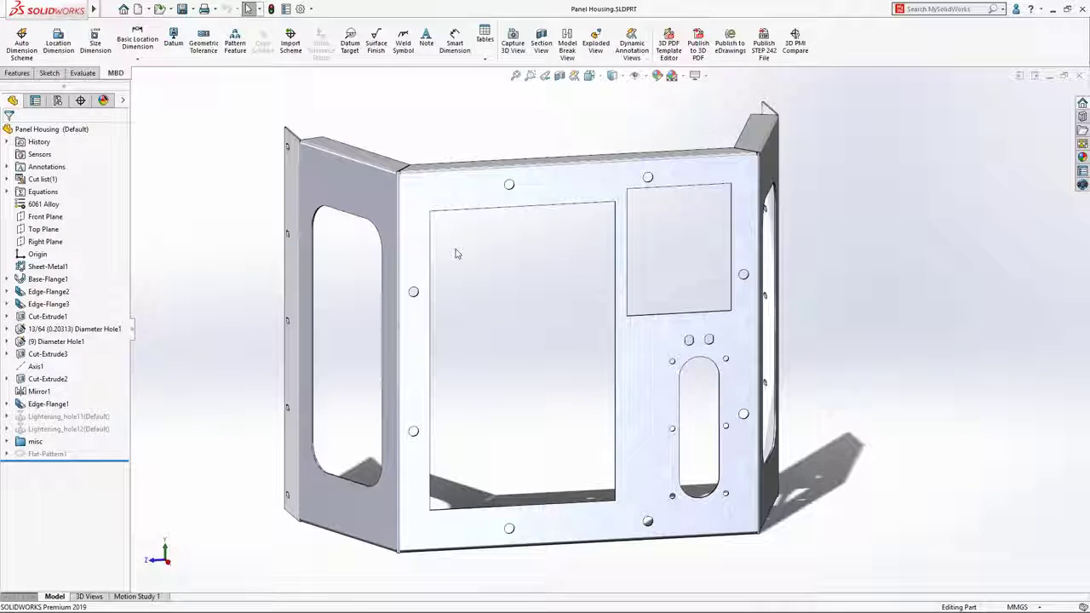
Insert bend notes on the Flat-Pattern1 feature of the sheet metal housing.
mouse_move(495, 564)
middle_down()
mouse_move(389, 565)
mouse_move(509, 565)
middle_up()
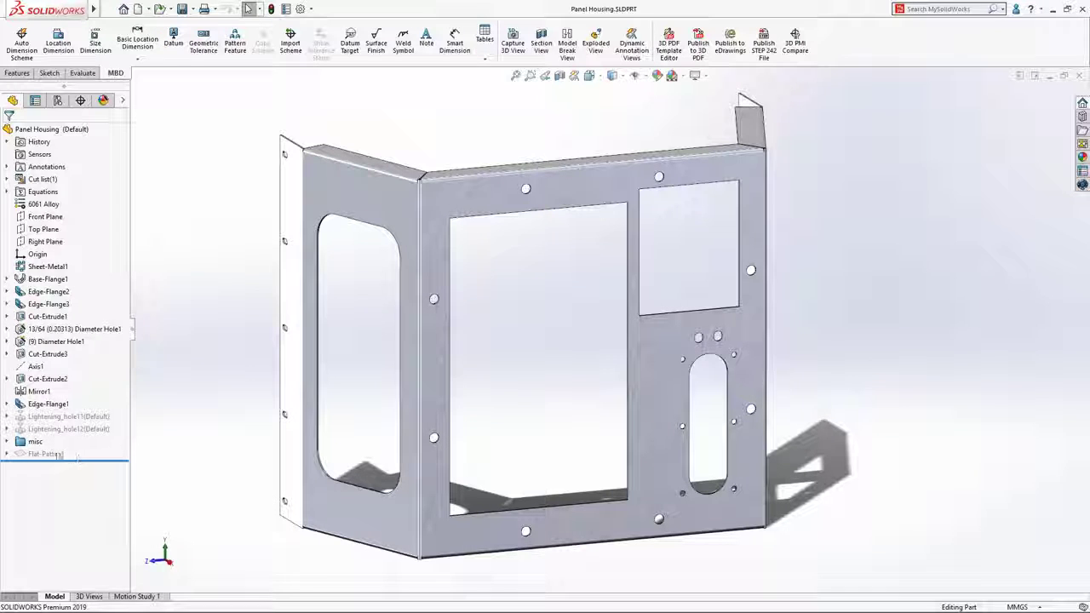
click(50, 454)
right_click(51, 455)
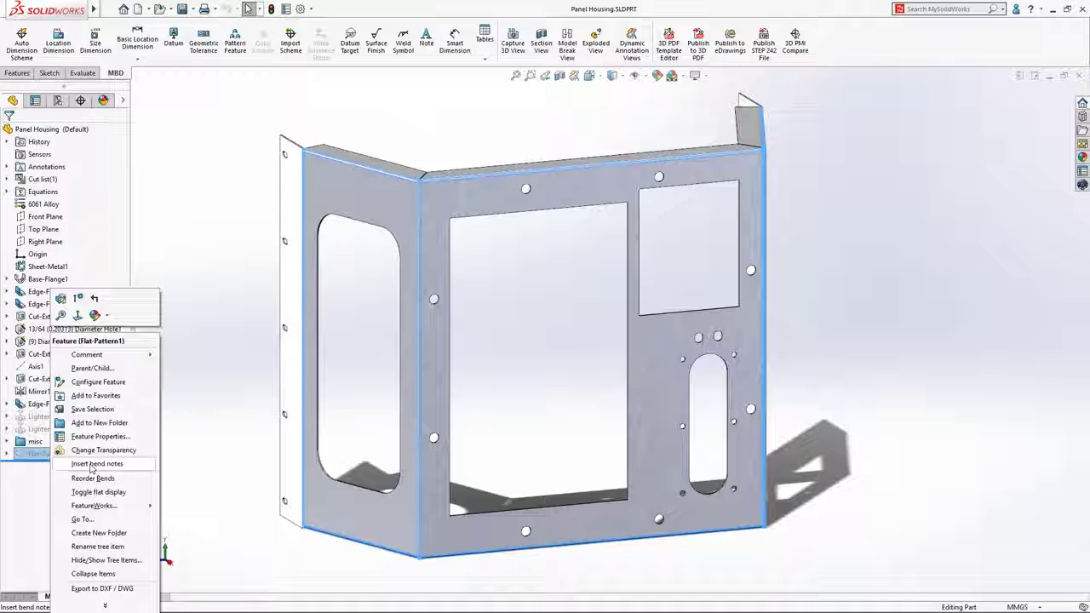
click(91, 465)
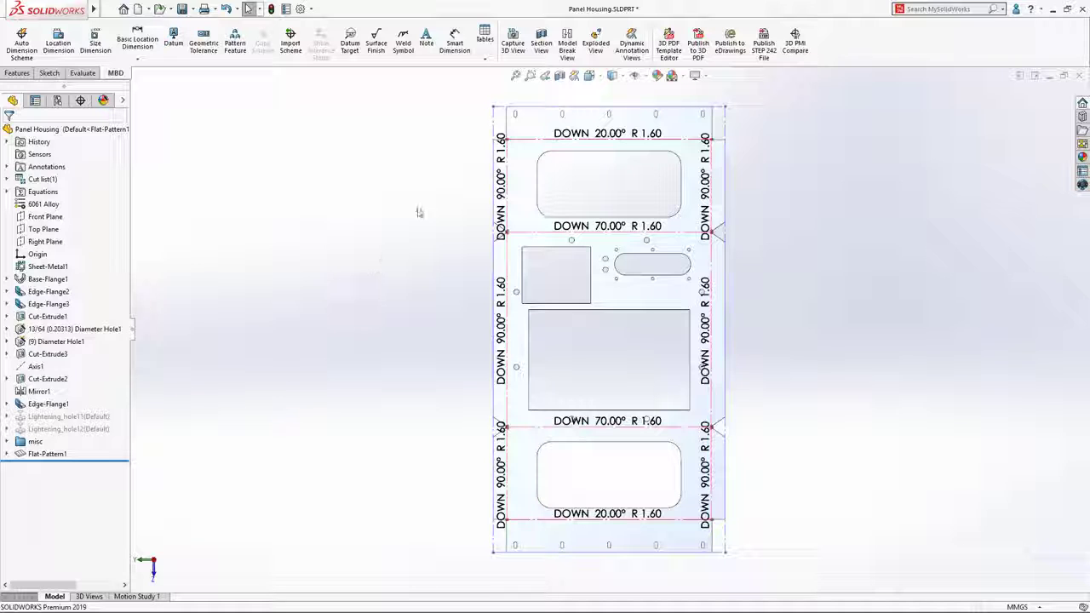
Insert a bend table with the bendtable-standard template and A, B, C tags starting at A, placed beside the flat pattern.
click(485, 58)
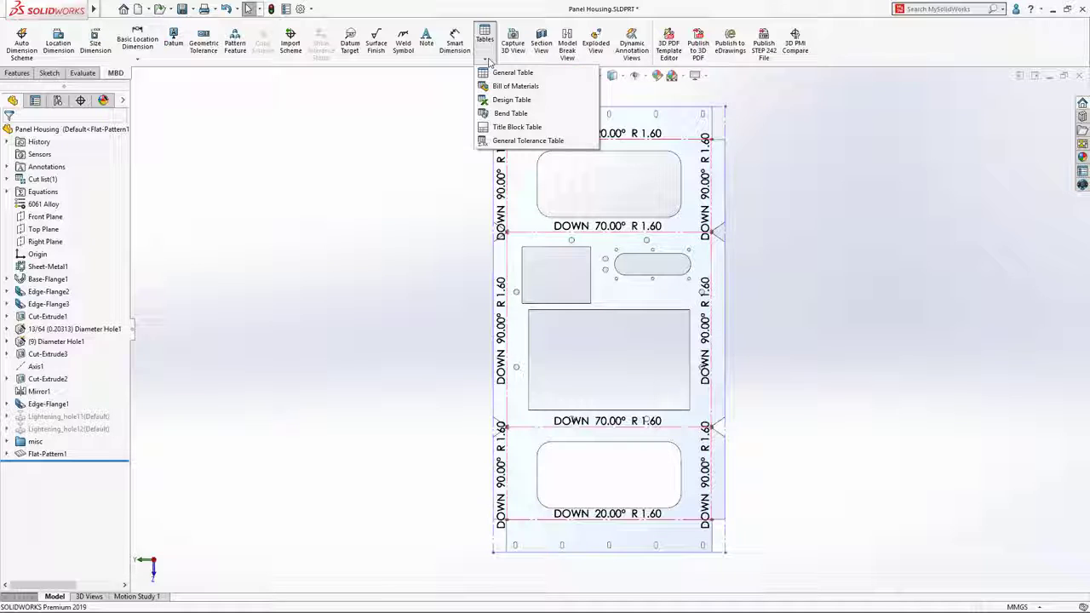
click(510, 113)
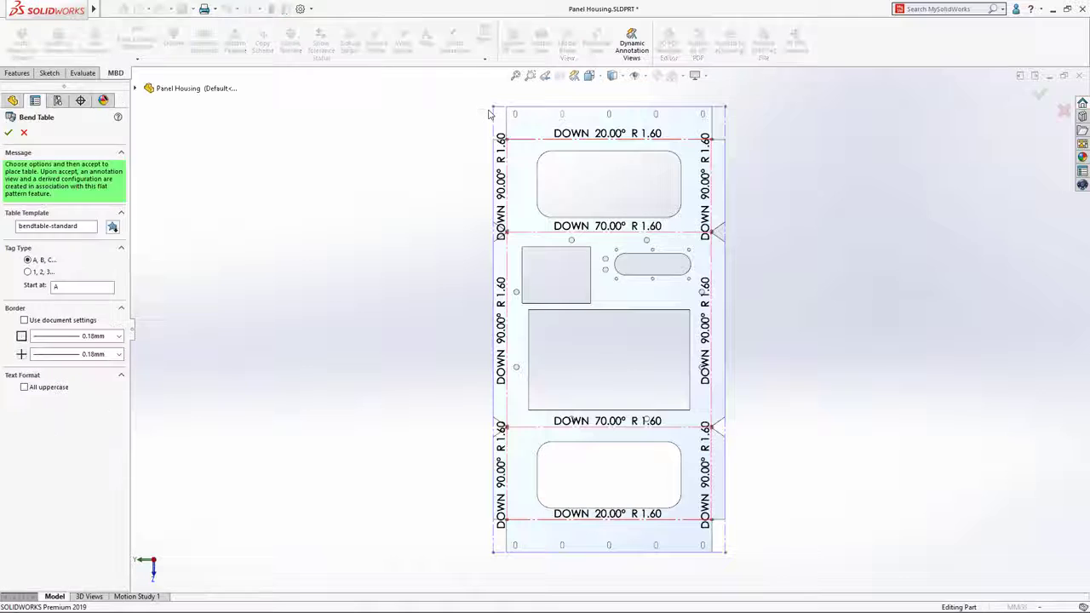
click(179, 137)
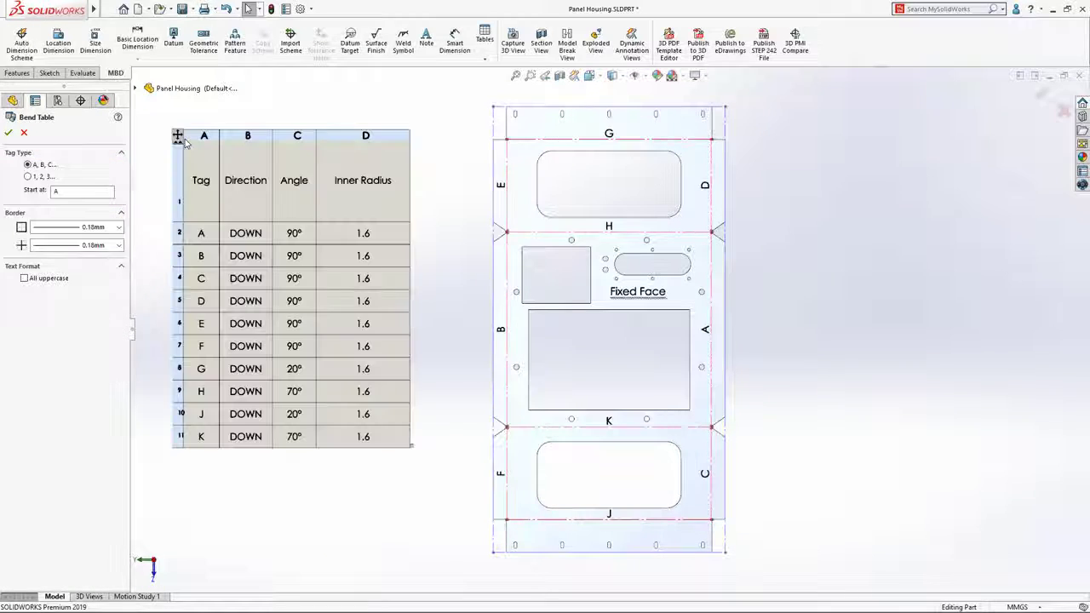
key(Escape)
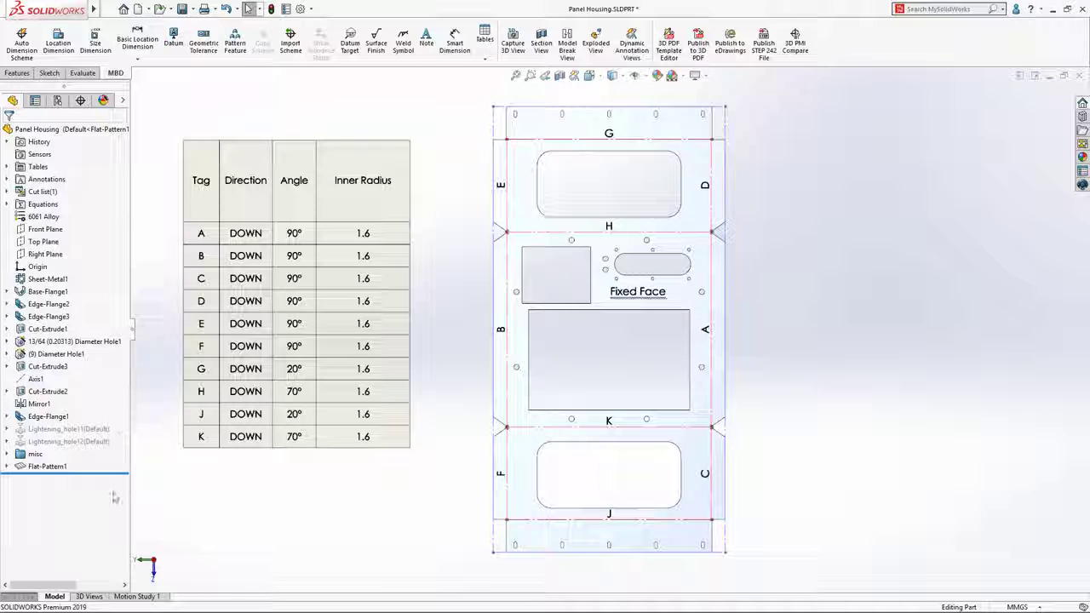
Capture a 3D view of the flattened housing and its bend table, named Flat-Pattern.
click(90, 596)
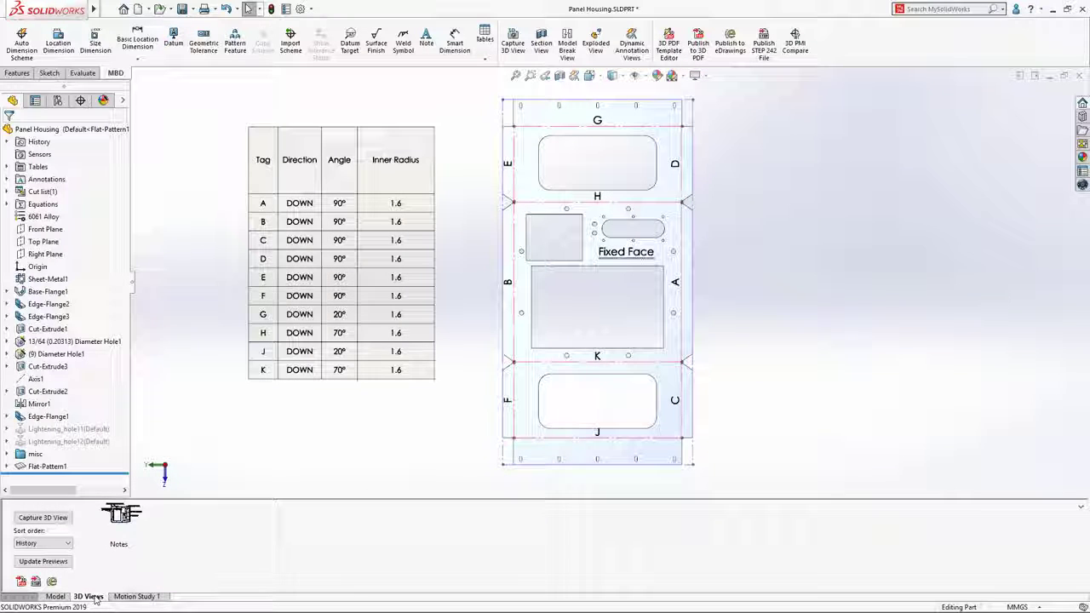
click(53, 519)
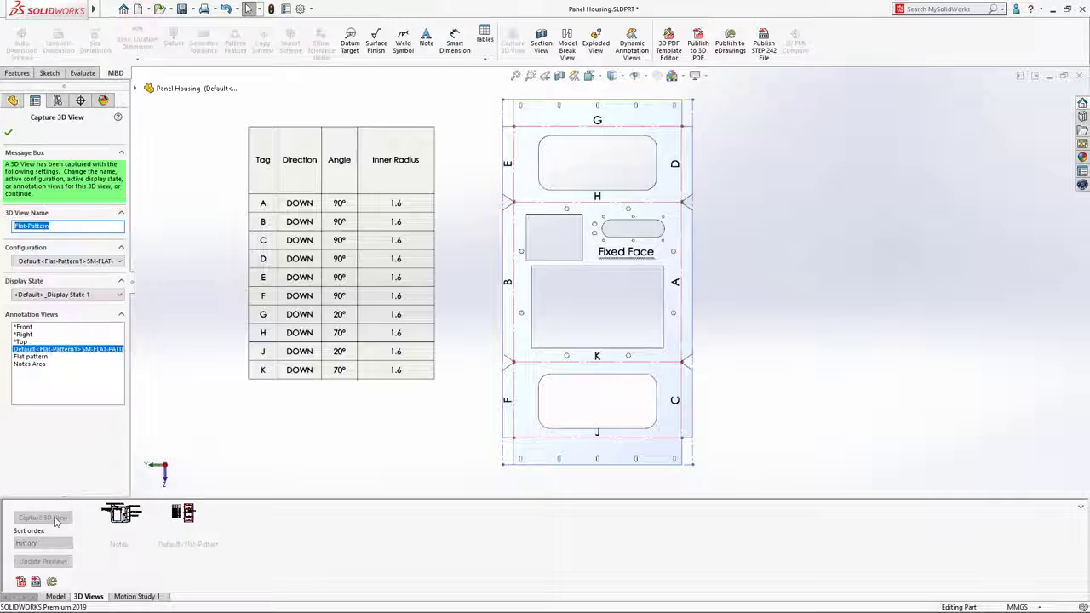
key(Return)
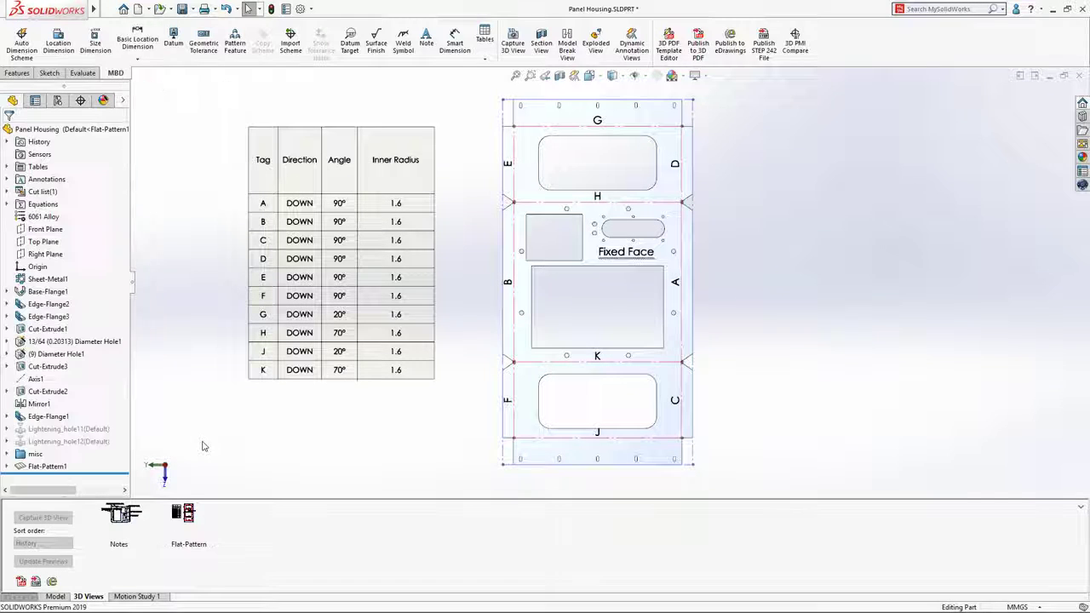
Review the Notes and Flat-Pattern 3D views of the housing.
click(121, 516)
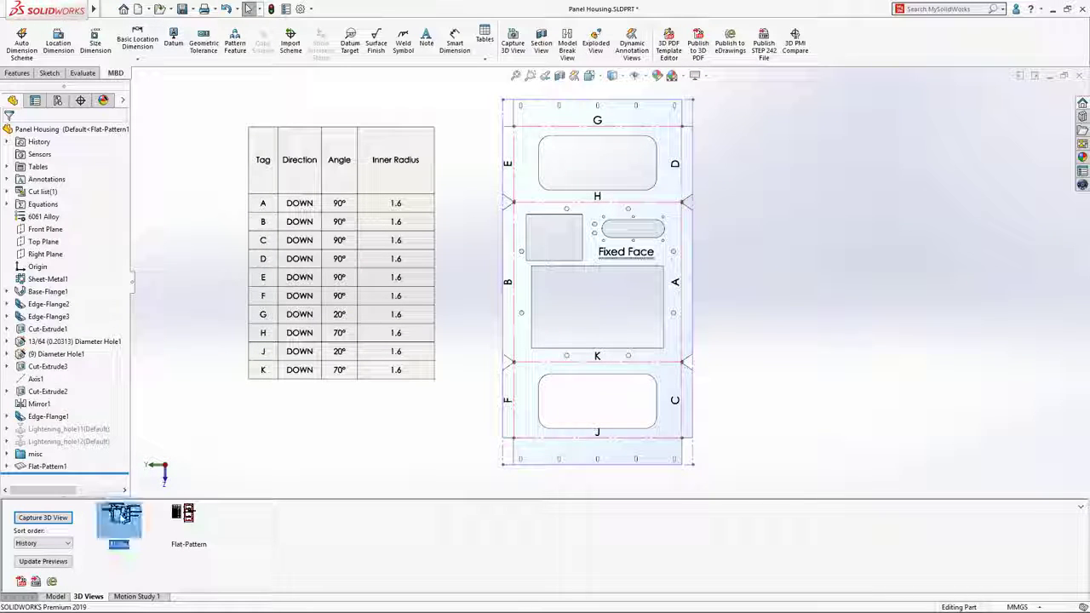
double_click(121, 516)
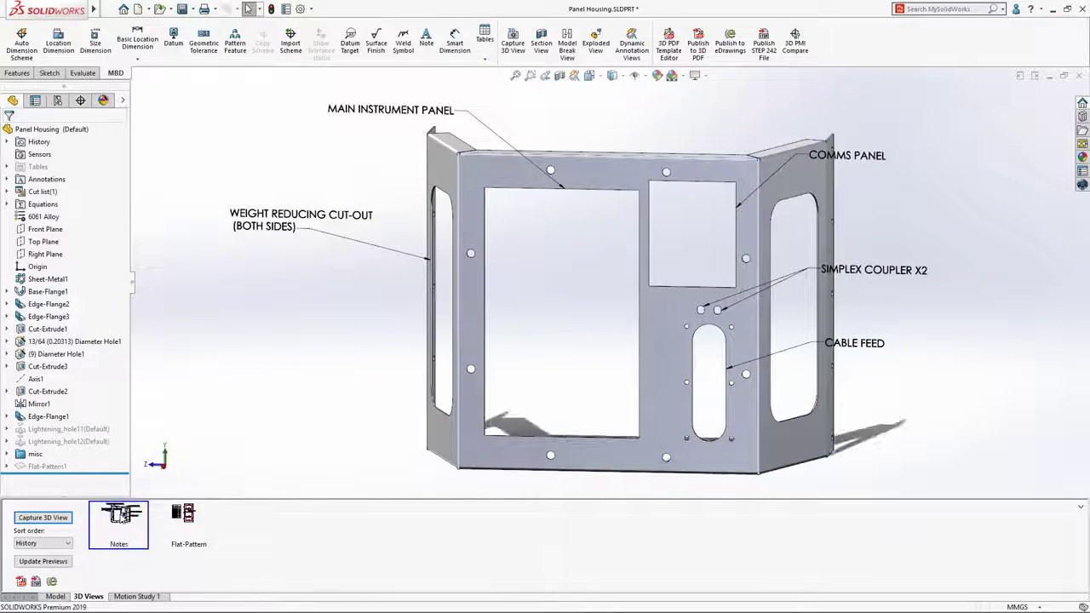
double_click(176, 513)
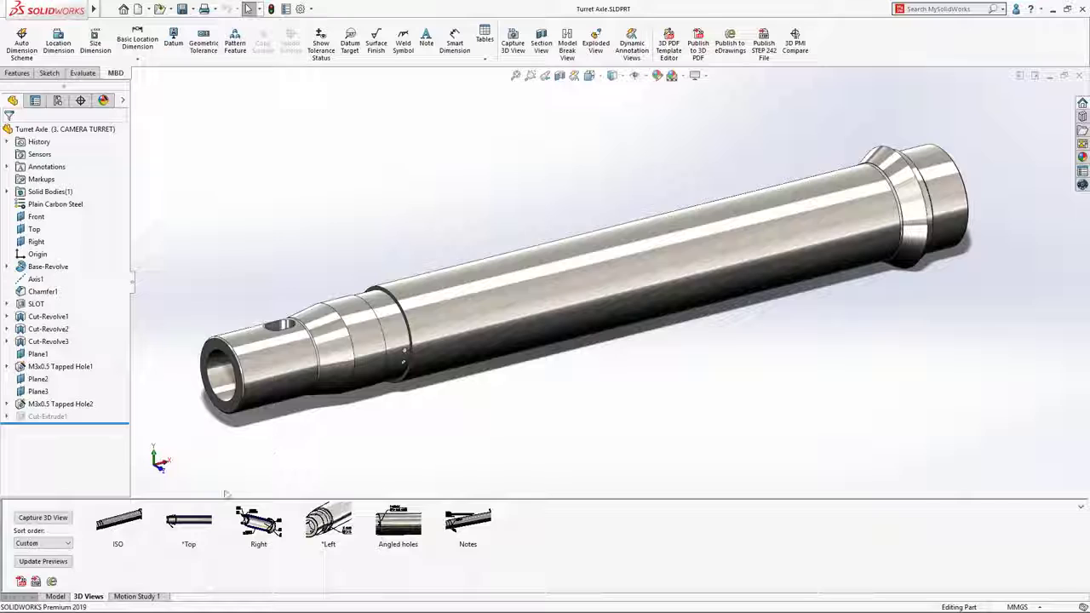
Review the Top, Right and Notes 3D views of the turret axle with their dimensions and tolerances.
click(188, 521)
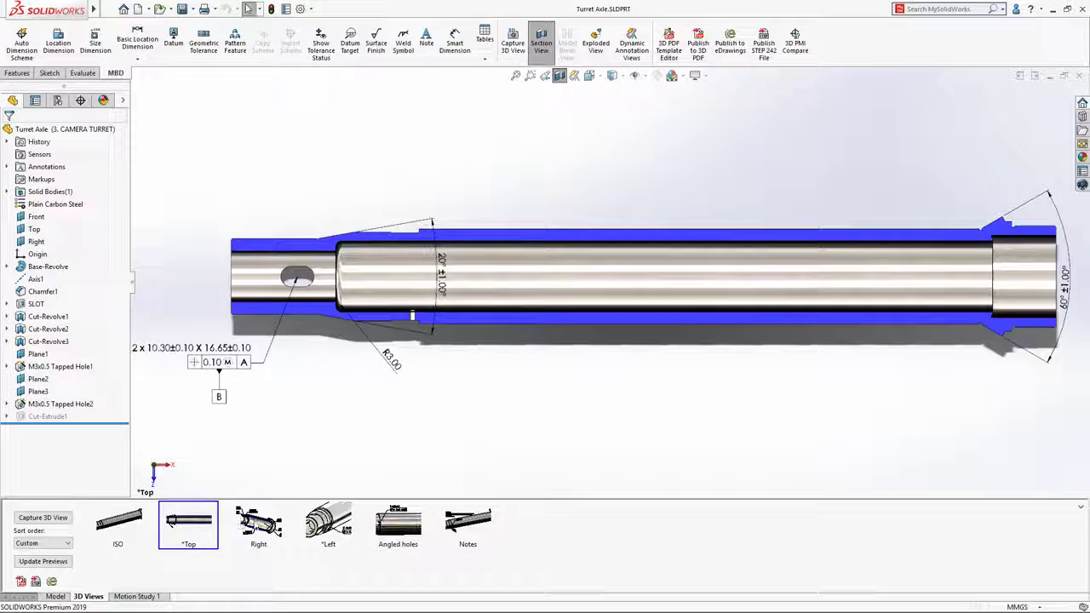
click(258, 524)
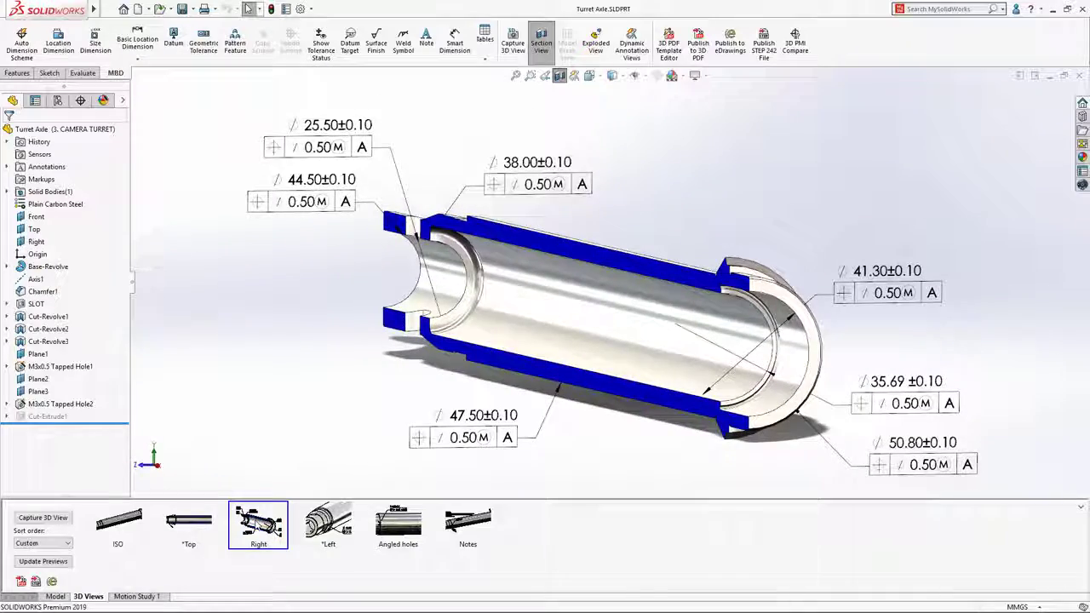
click(467, 528)
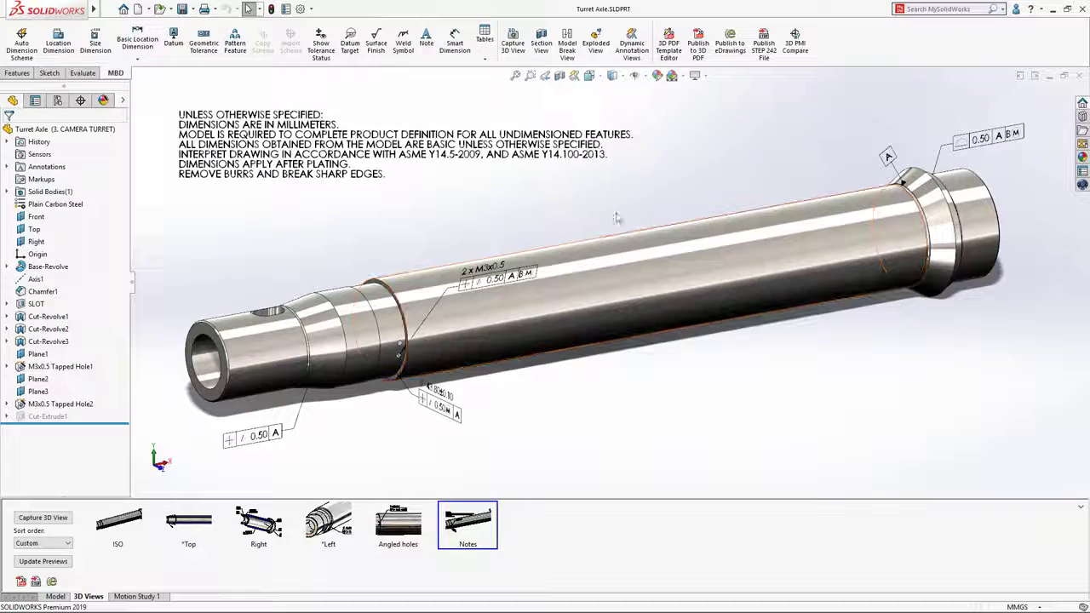
Set up a 3D PDF of the turret axle using the Part Specification template, with accuracy set to show only graphical data.
click(700, 53)
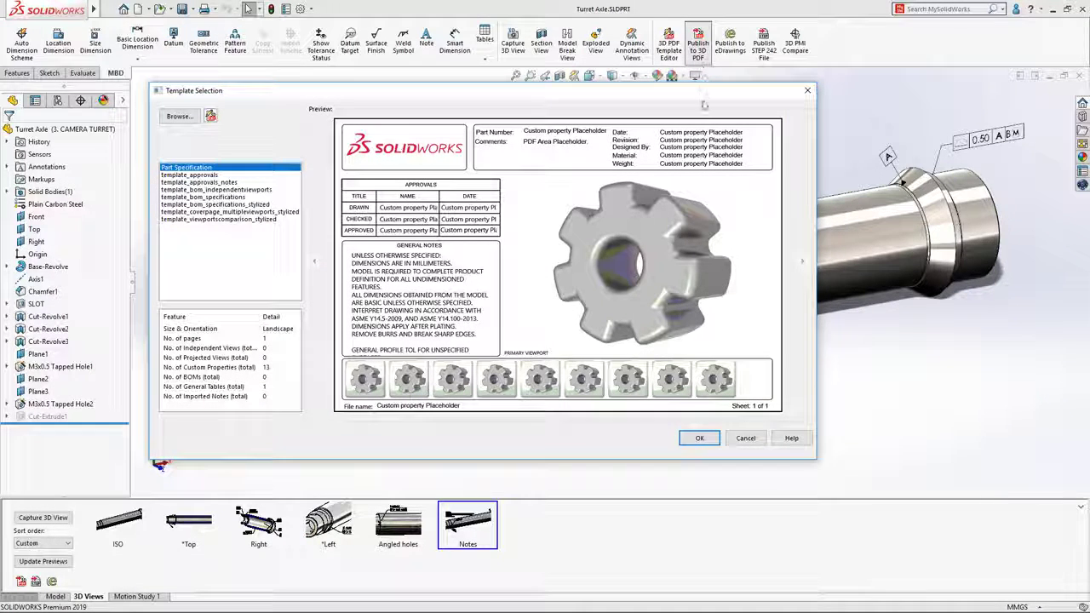
click(700, 438)
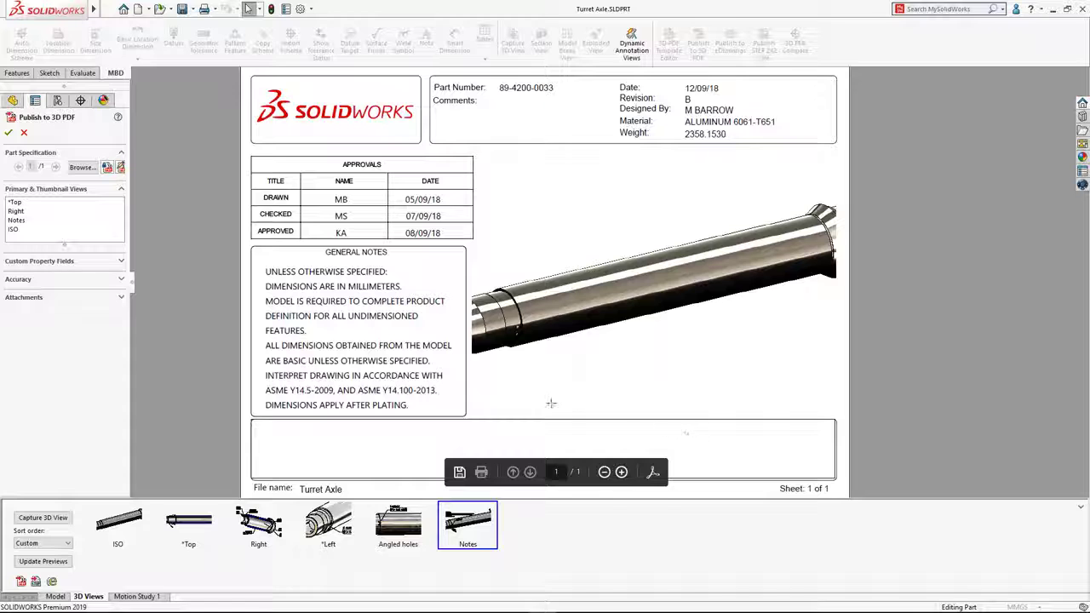
click(121, 281)
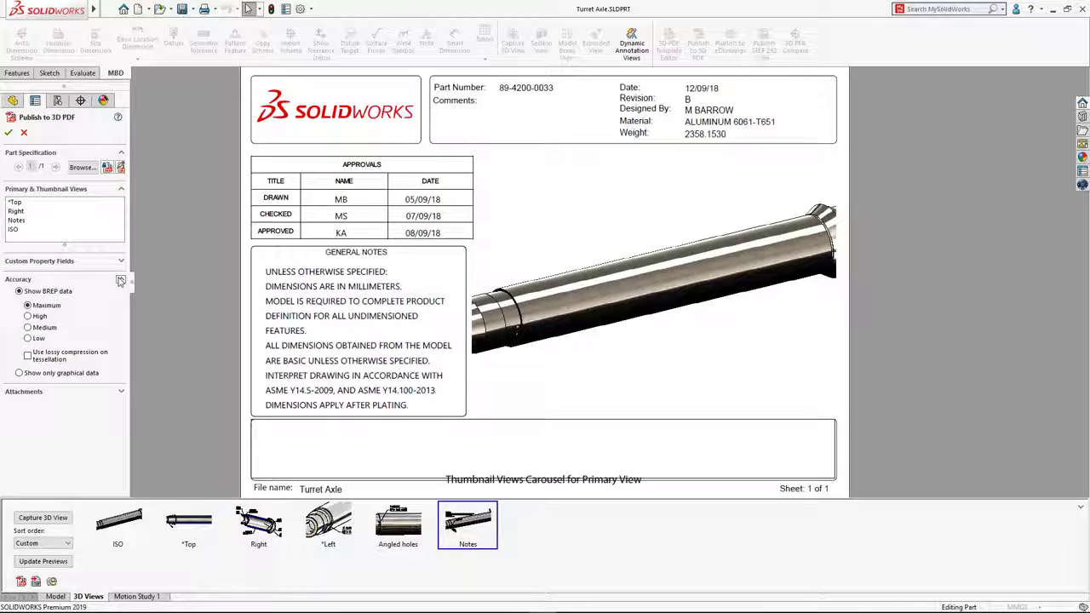
click(19, 373)
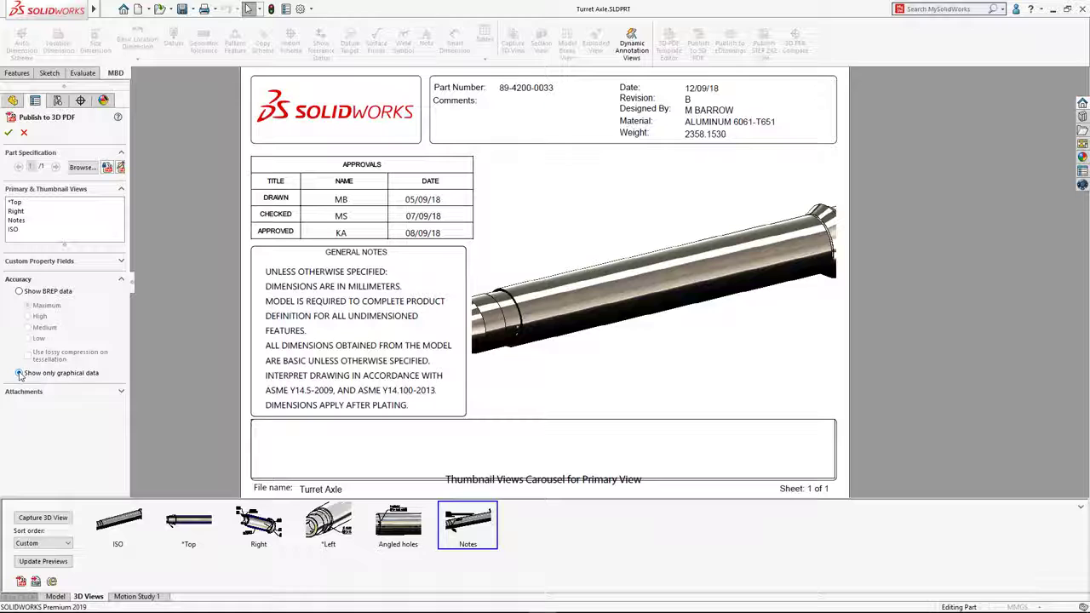
Disable printing, editing and copying in the 3D PDF security settings, and enter and confirm a password to open the 3D PDF.
click(106, 168)
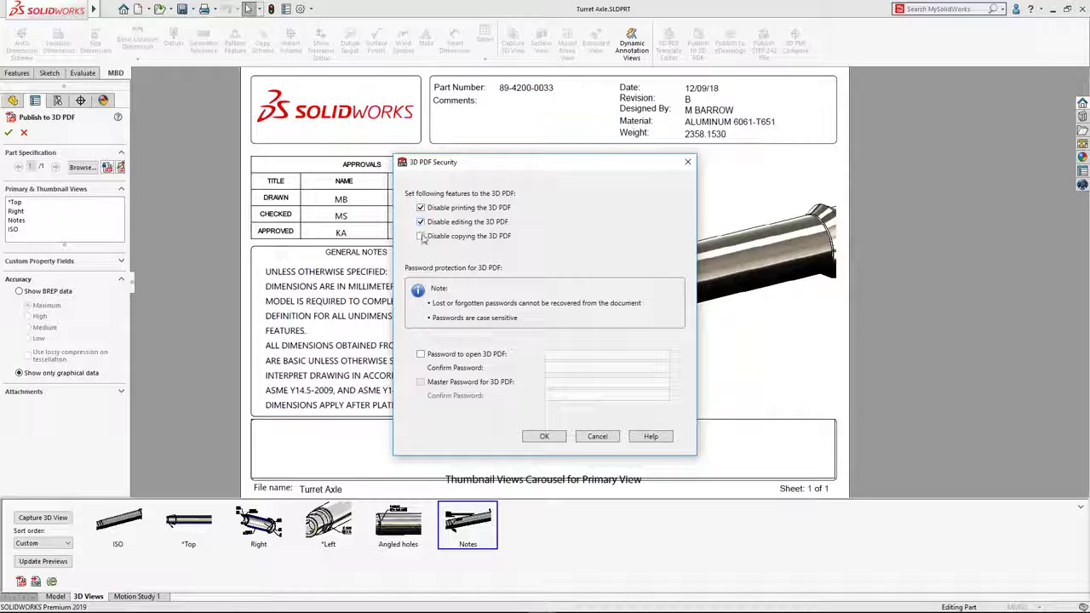
click(420, 353)
click(596, 354)
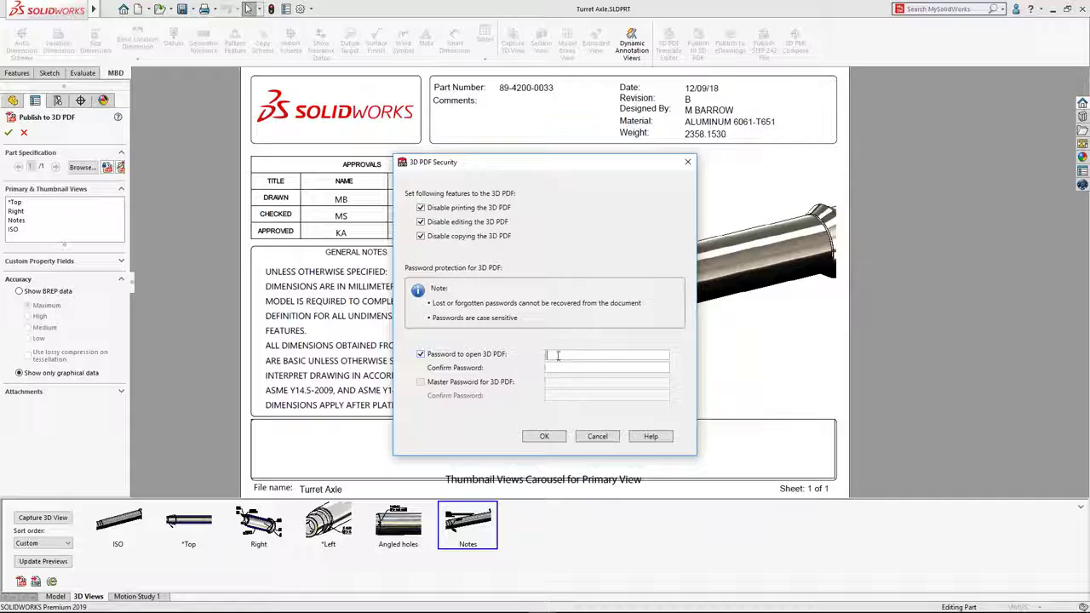
text(*******)
key(Tab)
text(*******)
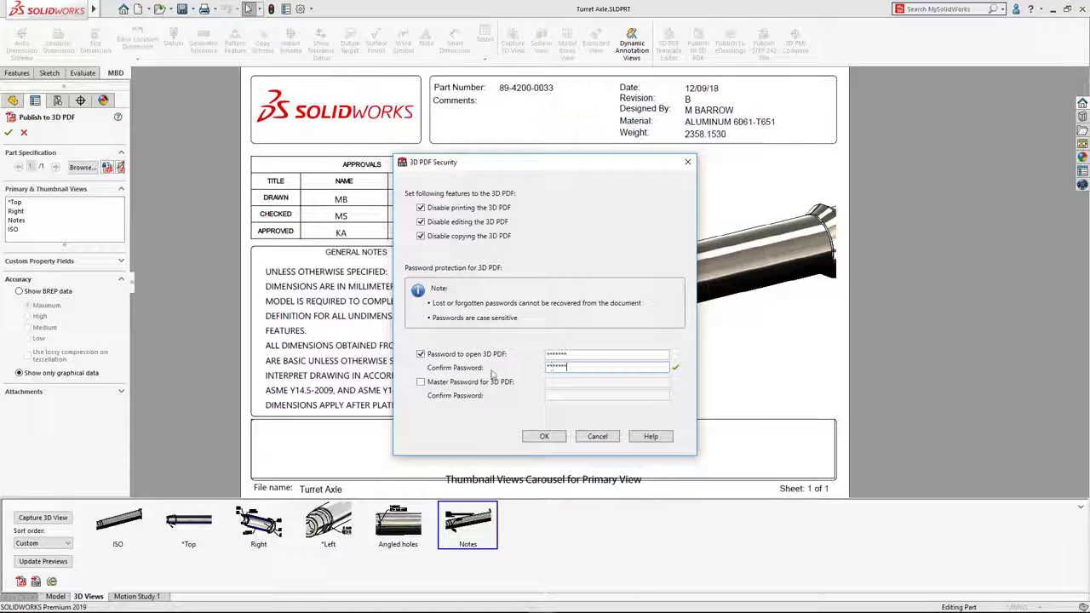
Enable the master password for the 3D PDF, enter and confirm it, and accept the security settings.
click(421, 382)
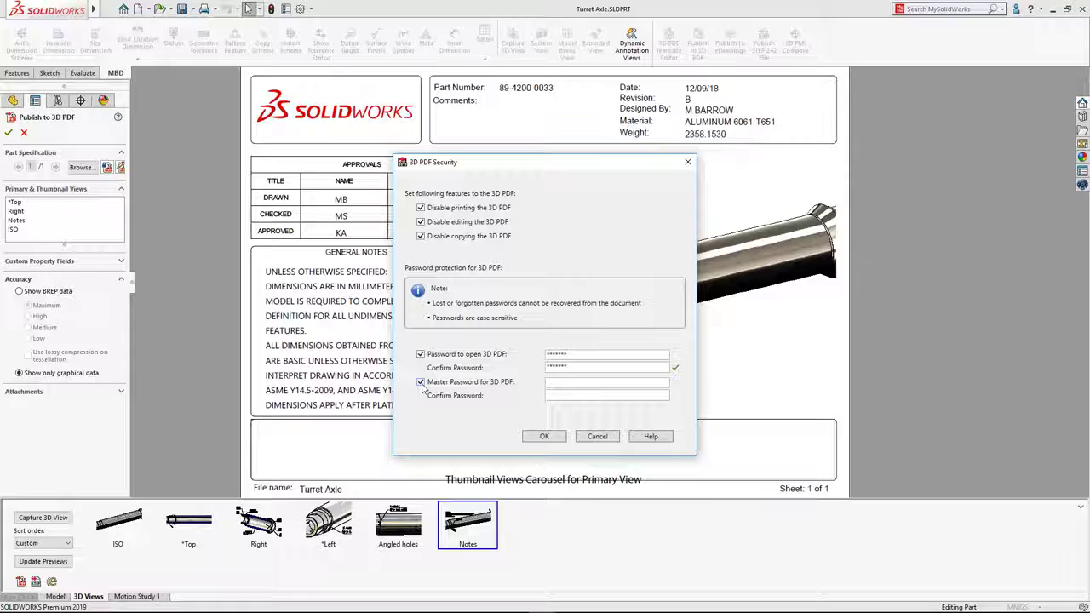
click(553, 382)
text(******)
key(Tab)
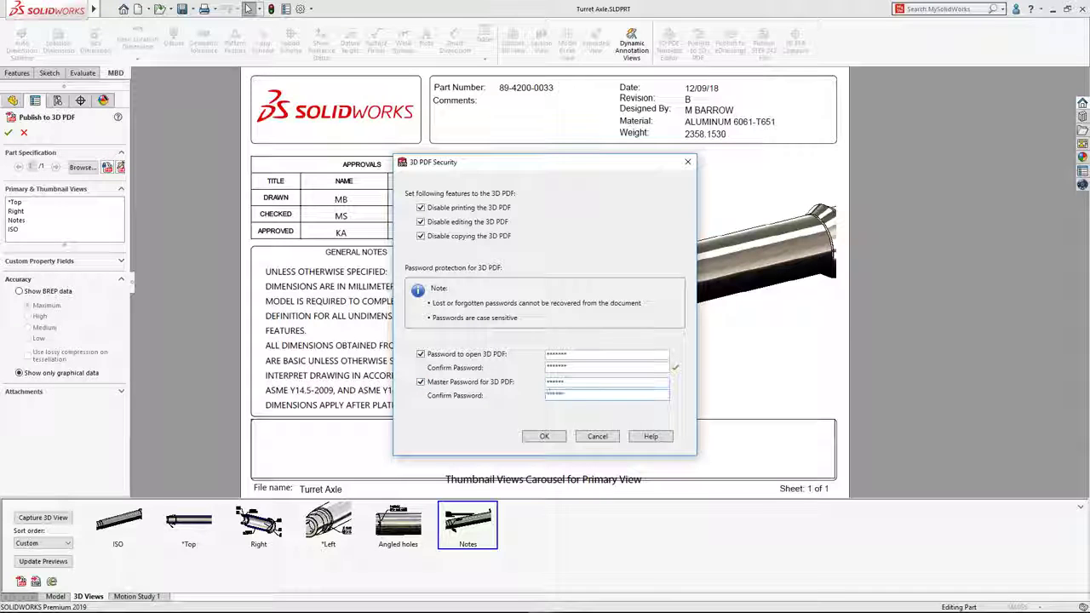
click(542, 435)
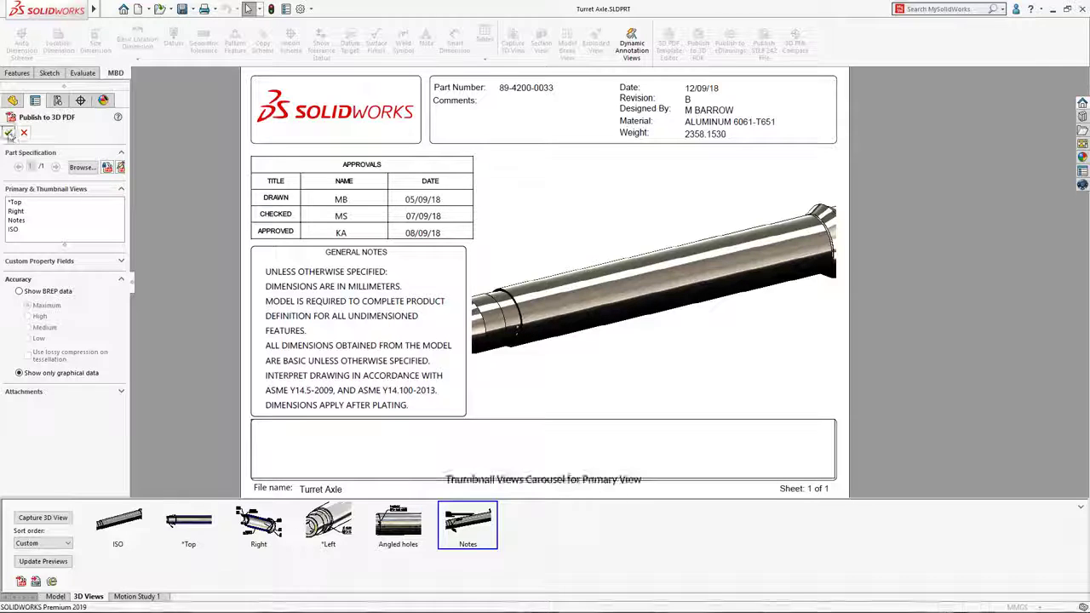
Publish the 3D PDF as Turret Axle.pdf in Shared Documents and unlock it in Adobe Acrobat Reader with the document open password.
click(76, 168)
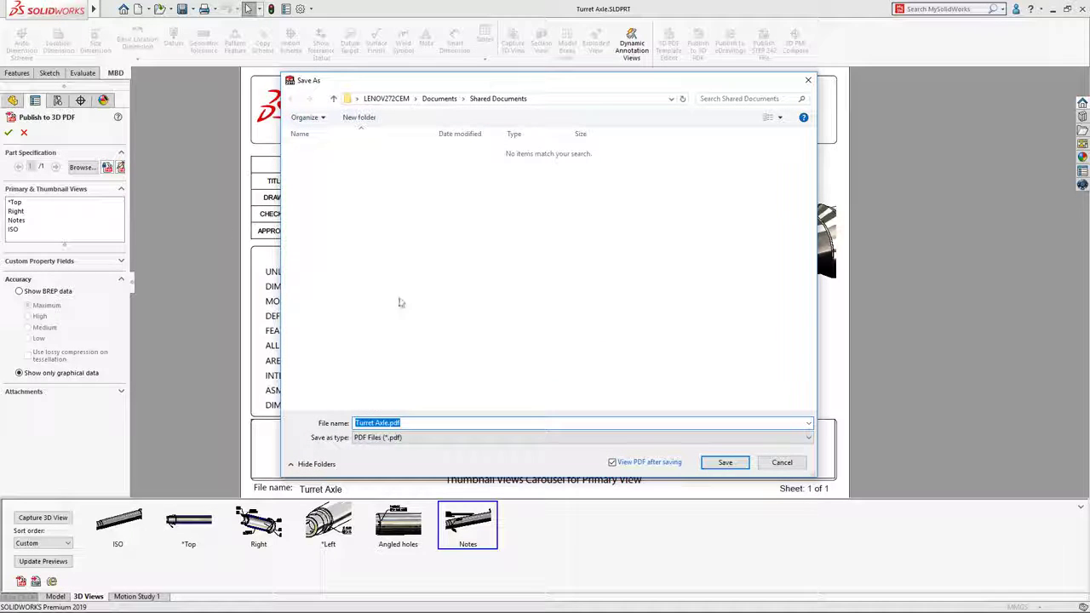
click(725, 463)
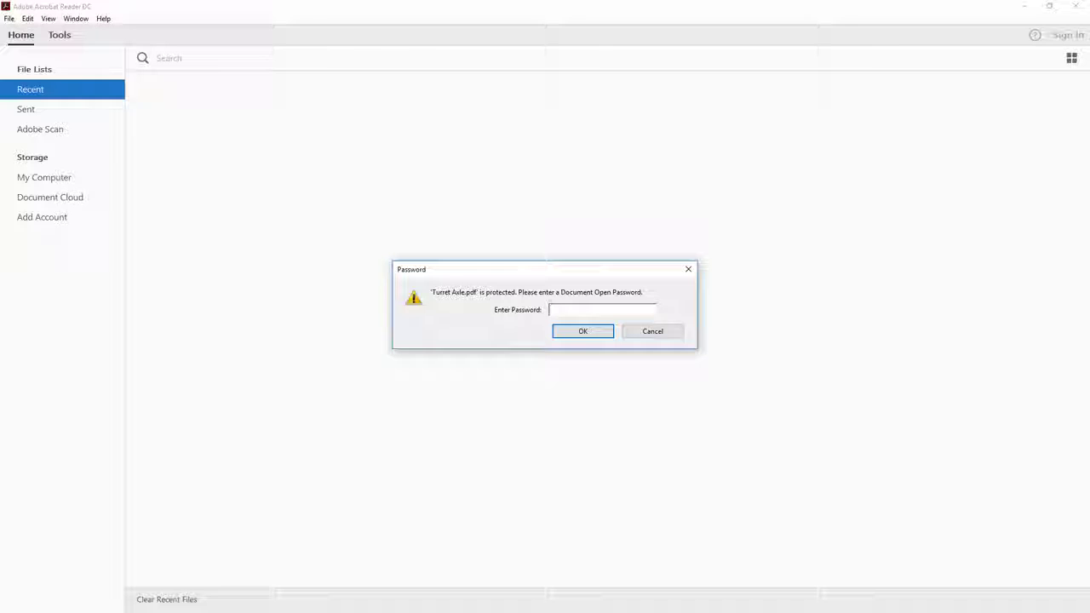
click(596, 332)
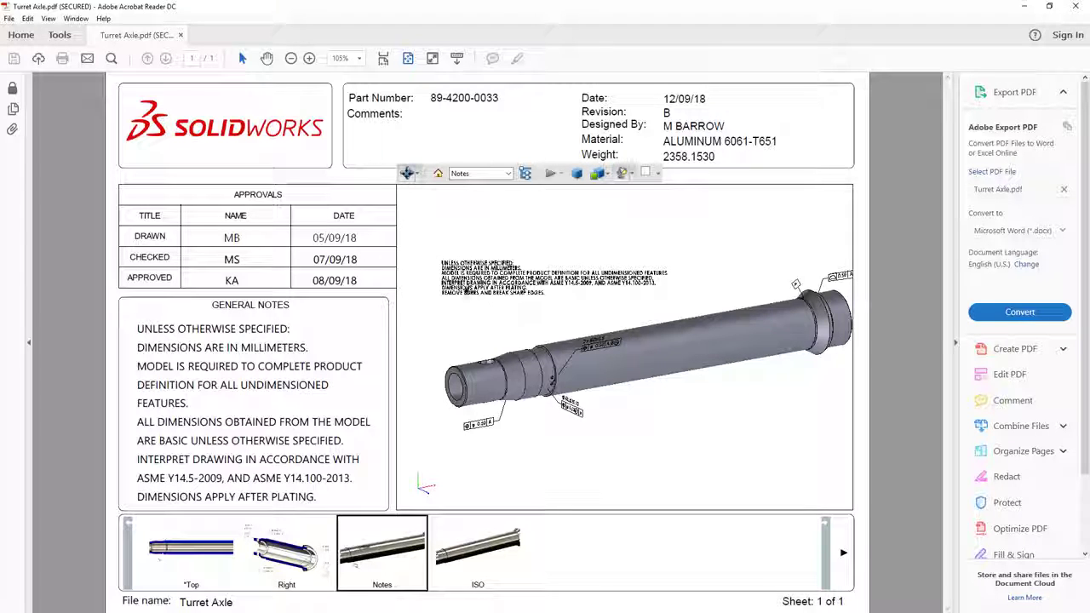
Examine the security settings and permission details of the published Turret Axle PDF.
click(13, 87)
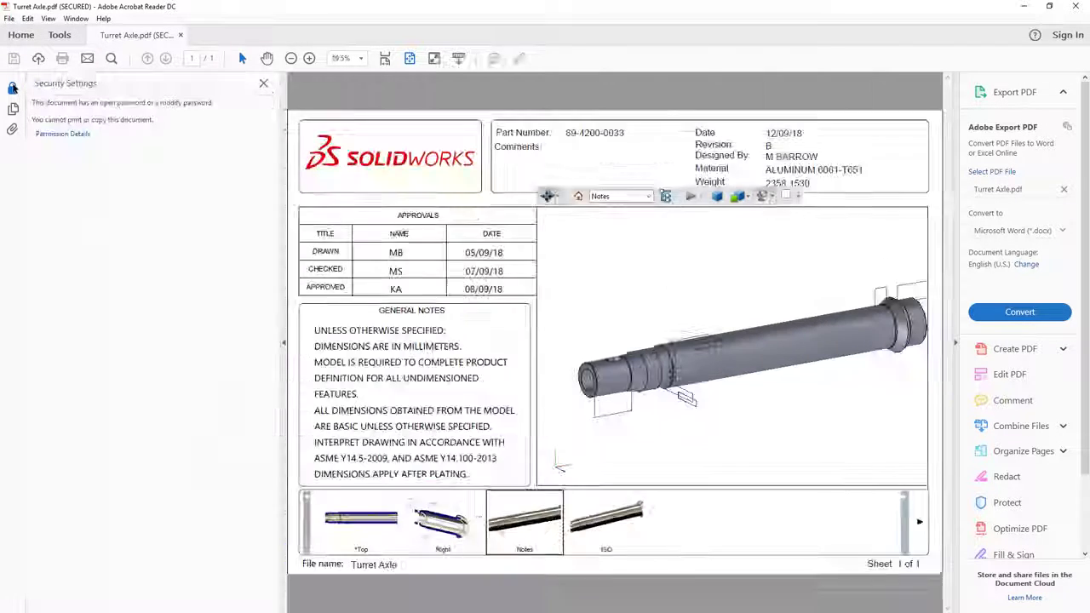
click(58, 134)
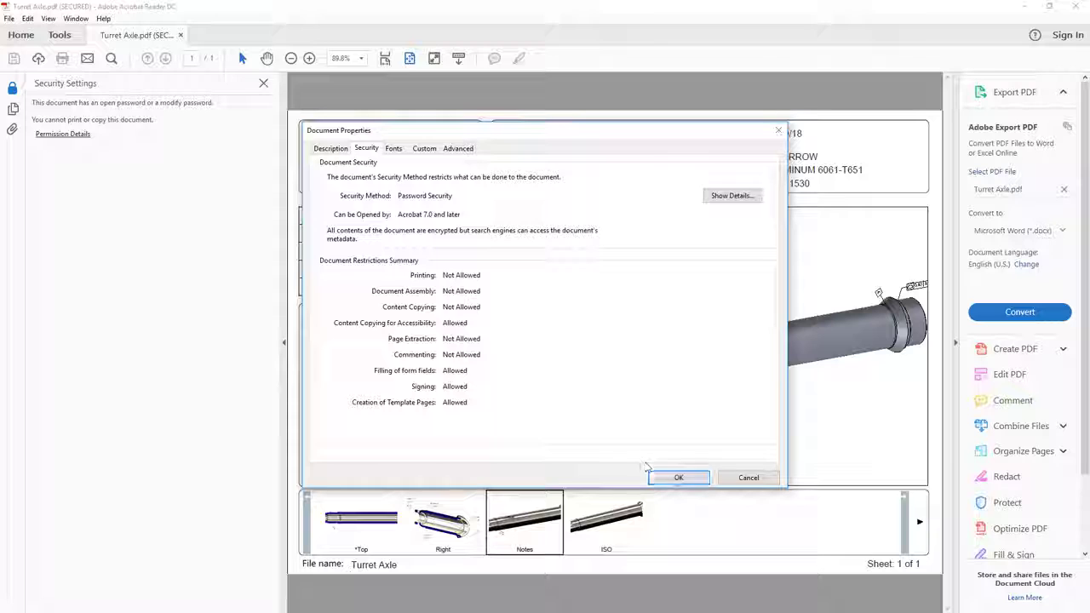
click(678, 477)
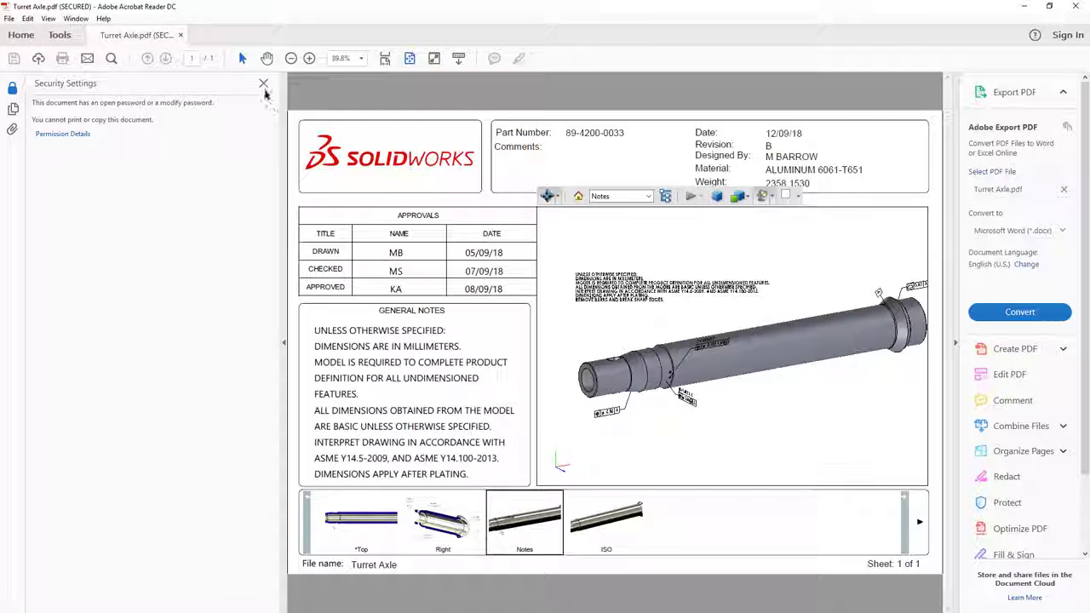
click(263, 85)
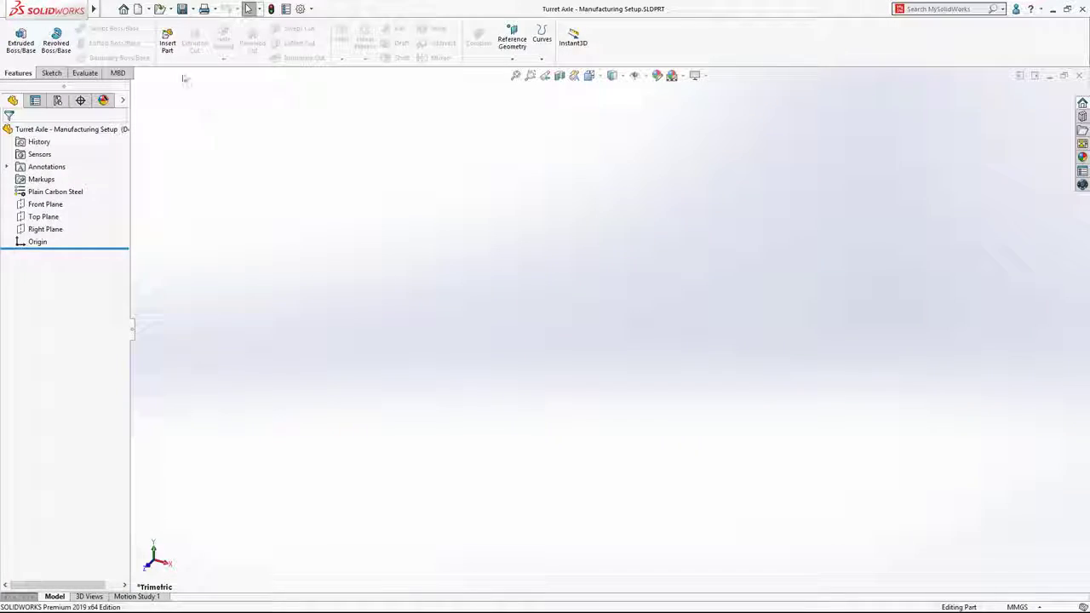
Insert the Turret Axle part in its 3. CAMERA TURRET configuration, transferring solid bodies and material and copying the DimXpert scheme.
click(167, 42)
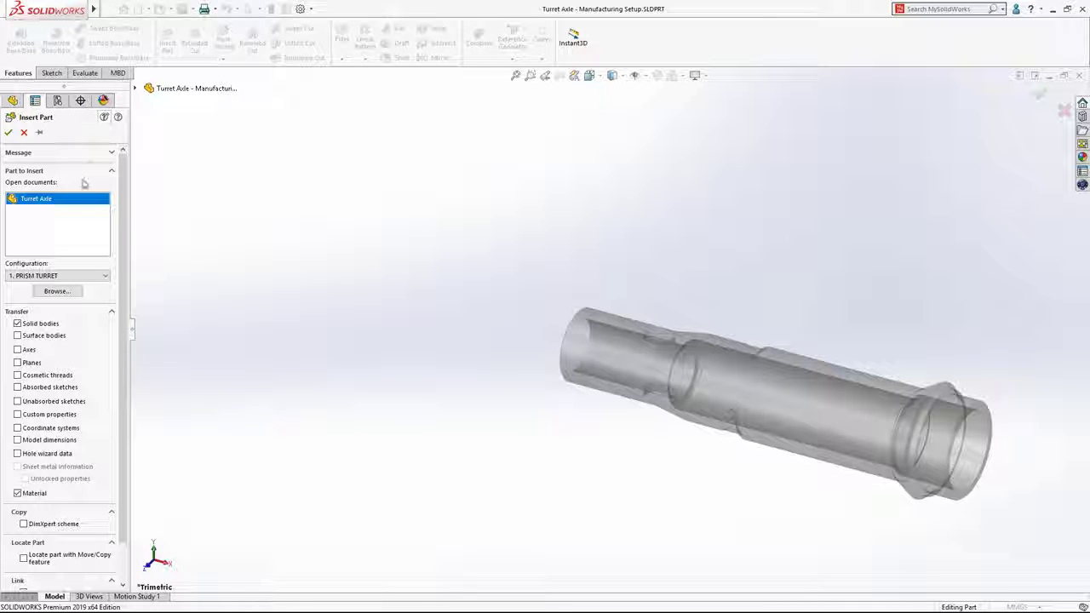
click(66, 276)
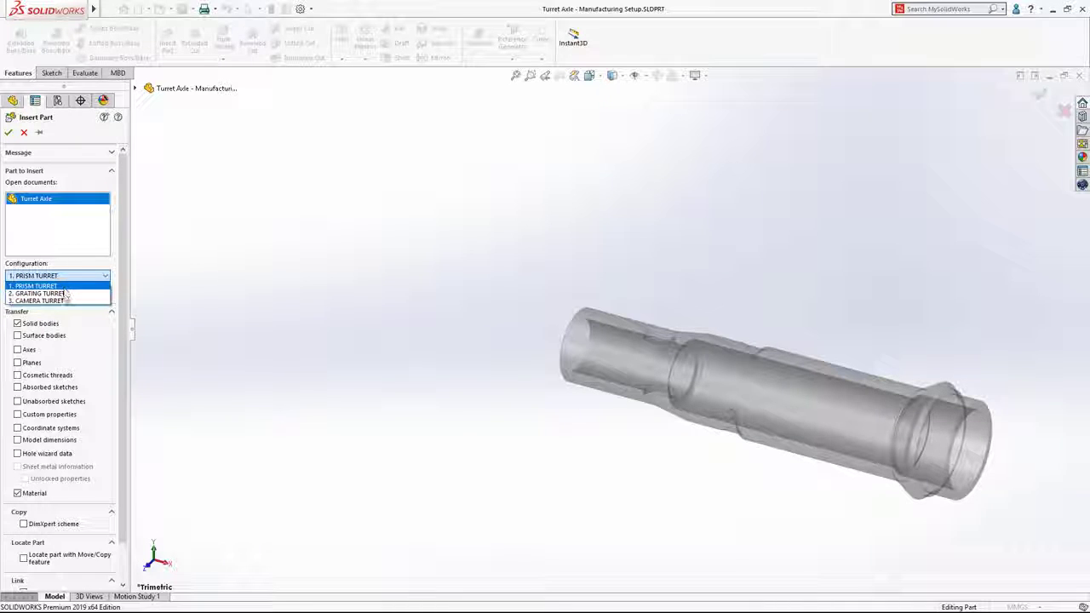
click(64, 300)
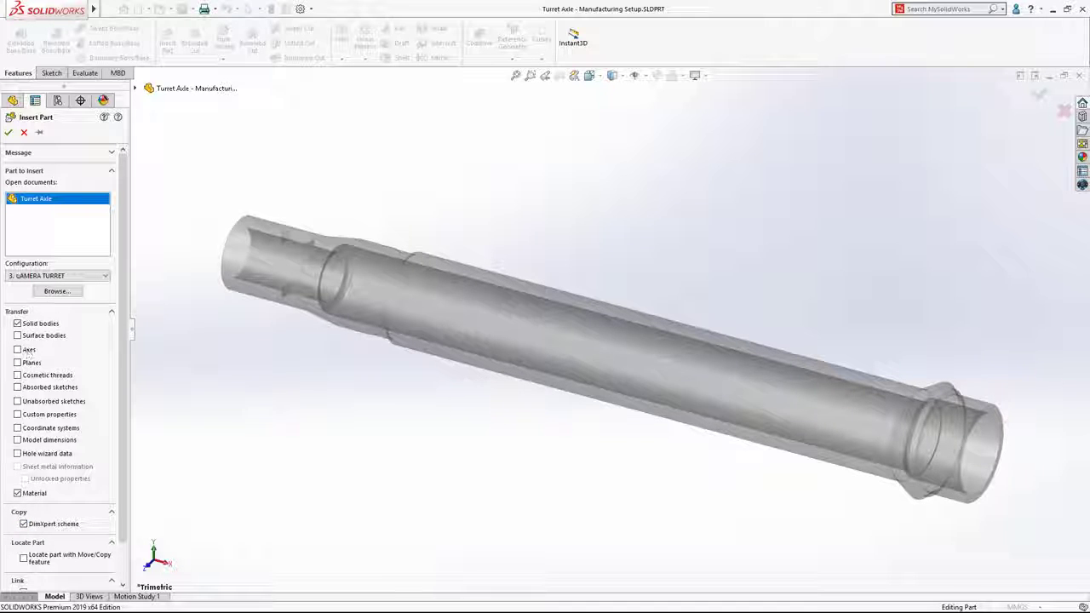
click(9, 132)
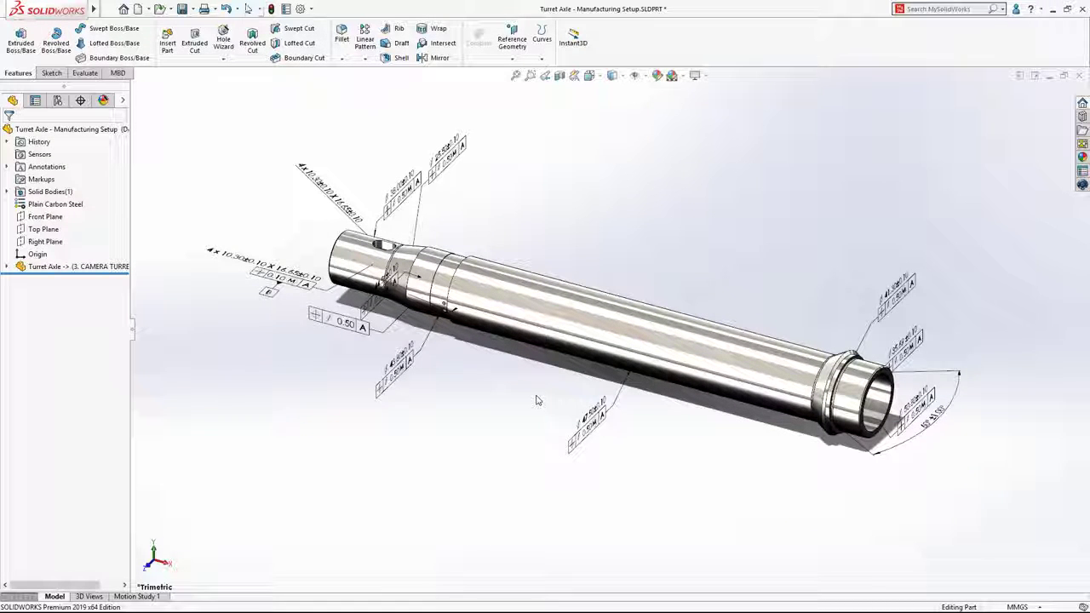
scroll(539, 398, down, 2)
middle_drag(541, 388, 663, 323)
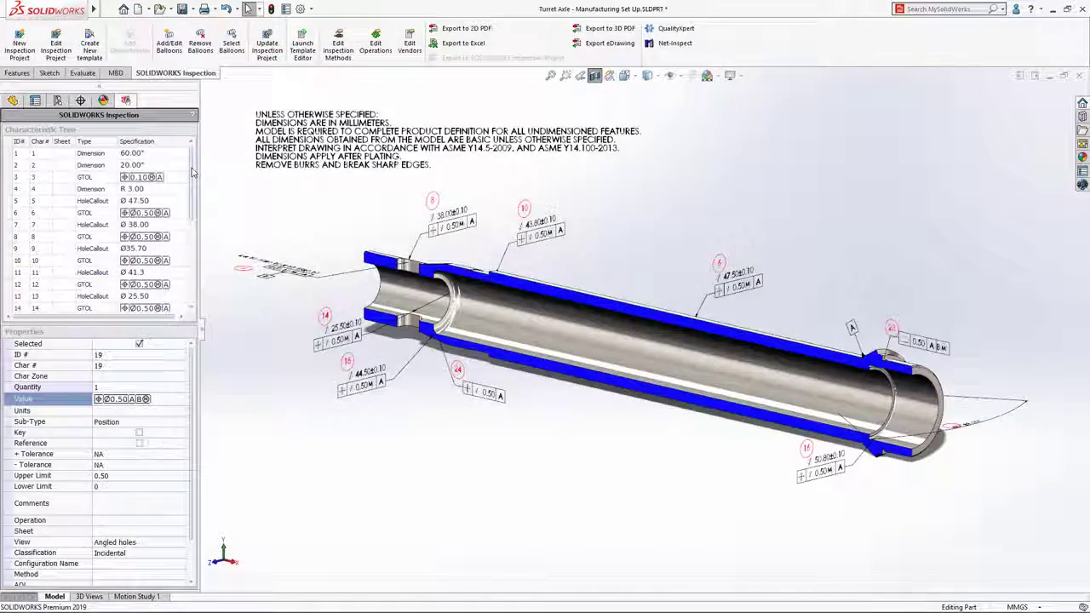
Examine the inspection characteristics and their specifications listed for the turret axle in the Characteristic Tree.
scroll(192, 180, down, 1)
drag(193, 179, 196, 229)
drag(196, 229, 196, 253)
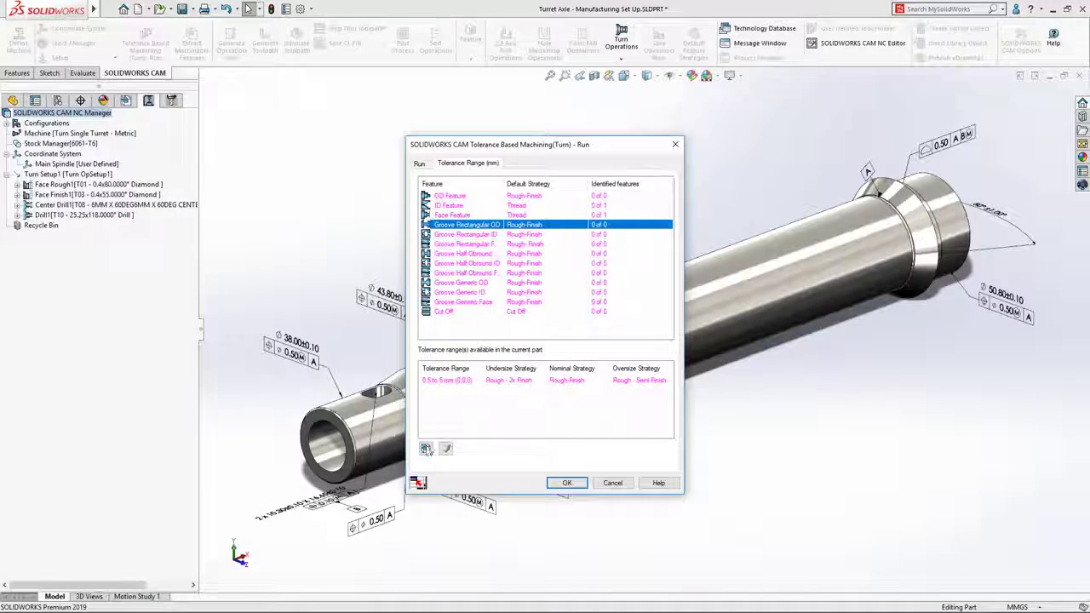
Run the Tolerance Based Machining (Turn) feature identification for the turret axle using the available tolerance ranges.
click(426, 449)
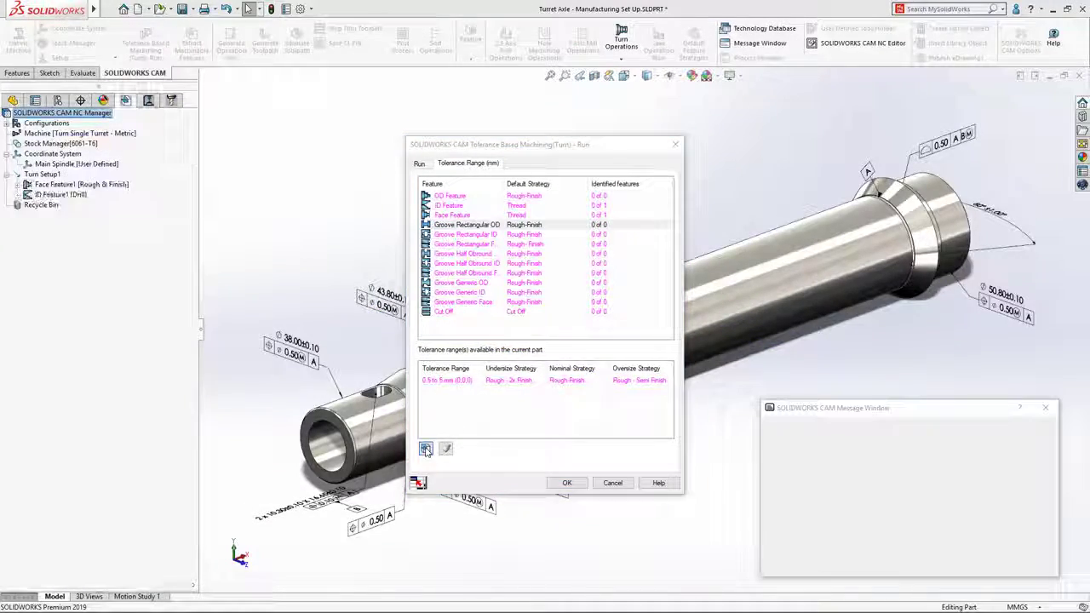